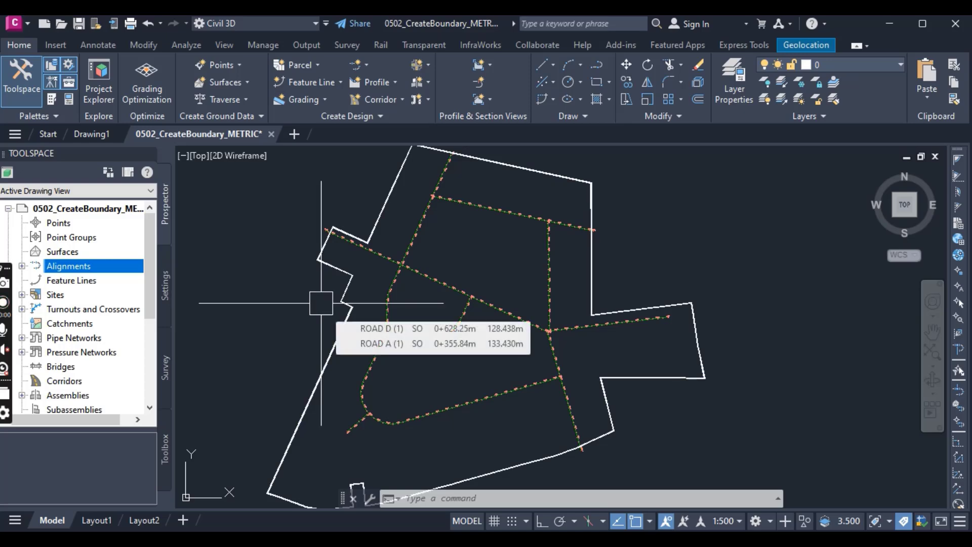
# Start Create Parcel from Objects and select the white outer site boundary polyline as the object to convert.
pyautogui.scroll(-2, 407, 255)
pyautogui.scroll(2, 414, 295)
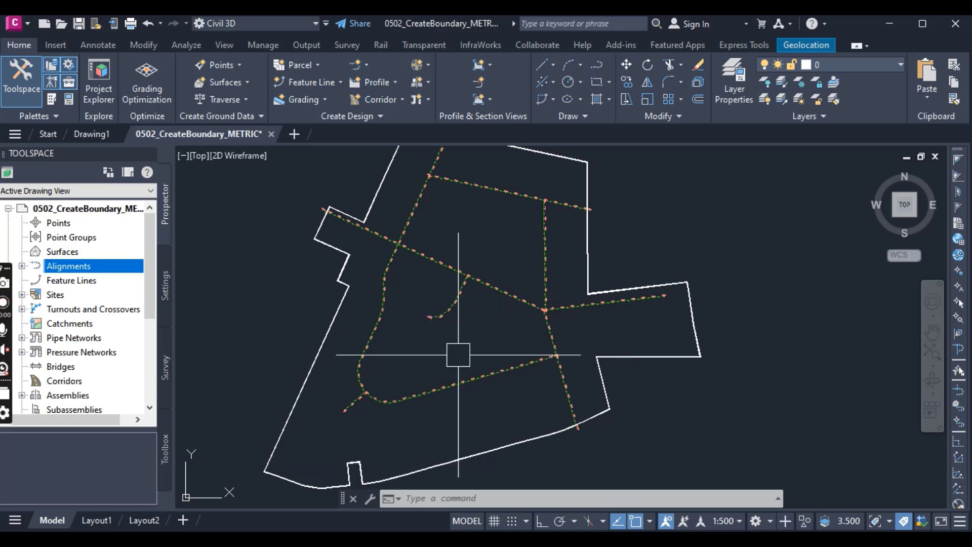
pyautogui.moveTo(458, 355)
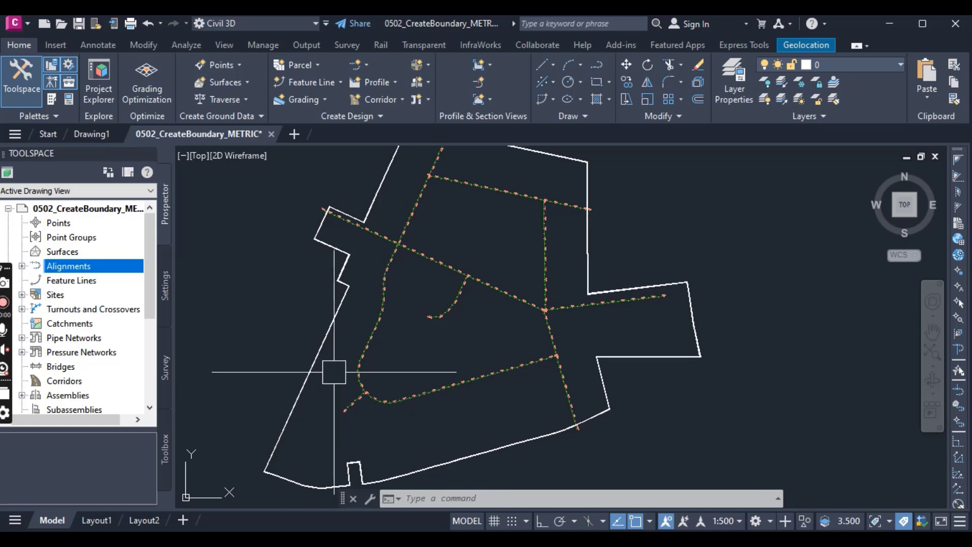
pyautogui.moveTo(338, 360)
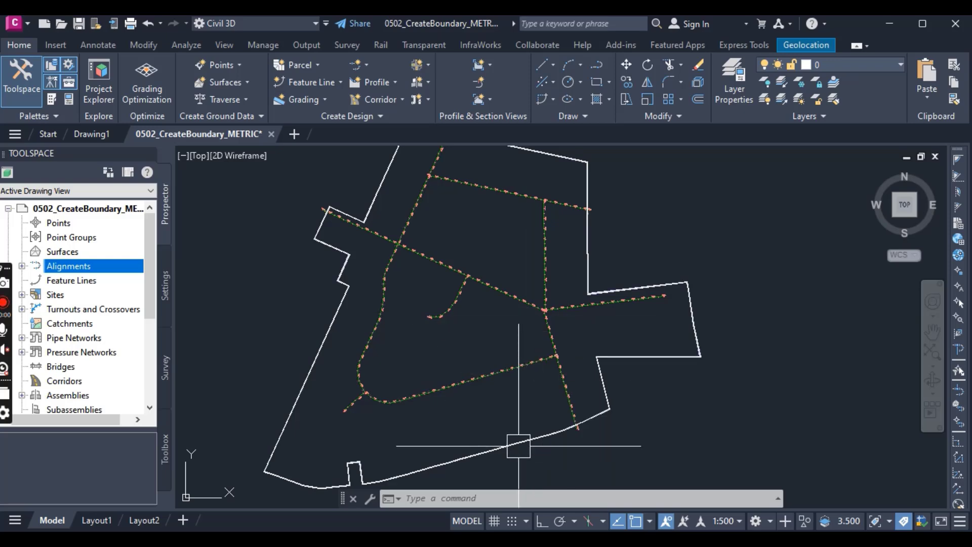
pyautogui.click(305, 65)
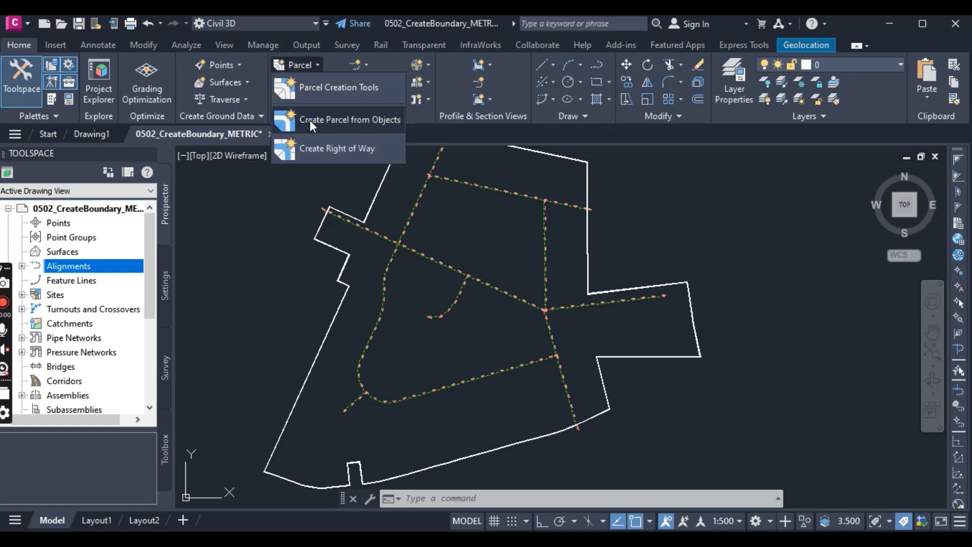
pyautogui.click(329, 120)
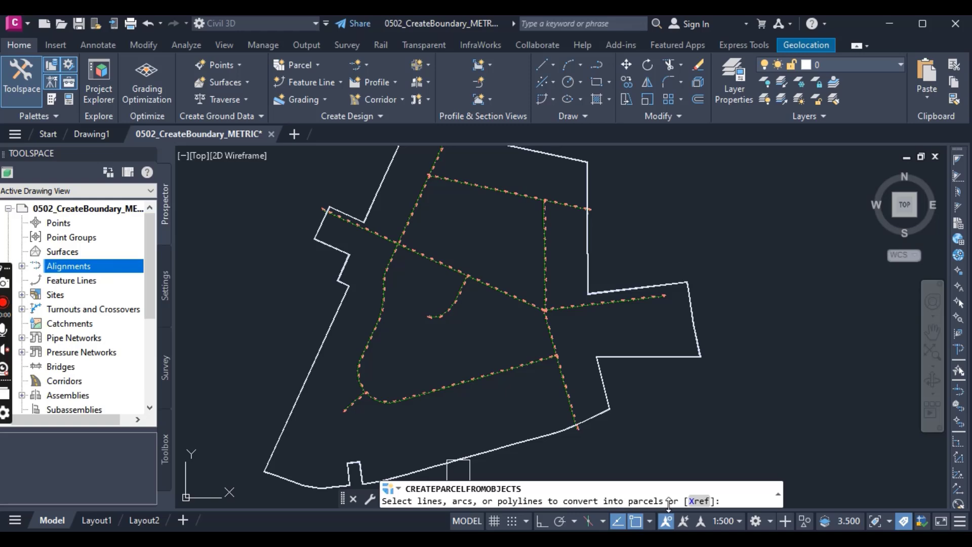
pyautogui.click(313, 364)
pyautogui.press('Return')
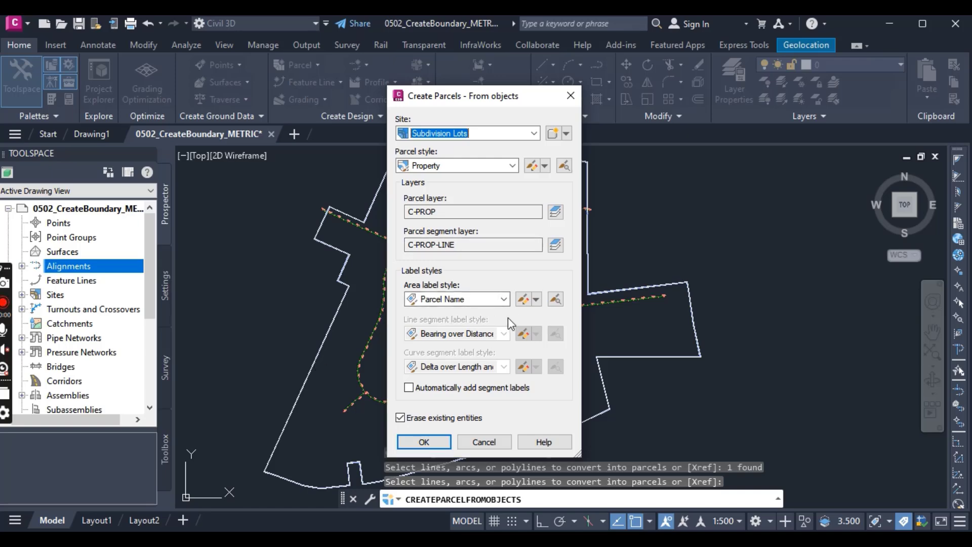
# Create the boundary parcel in the Subdivision Lots site with the Property style and the Name Square meter & Hectares area label style.
pyautogui.click(503, 134)
pyautogui.click(503, 134)
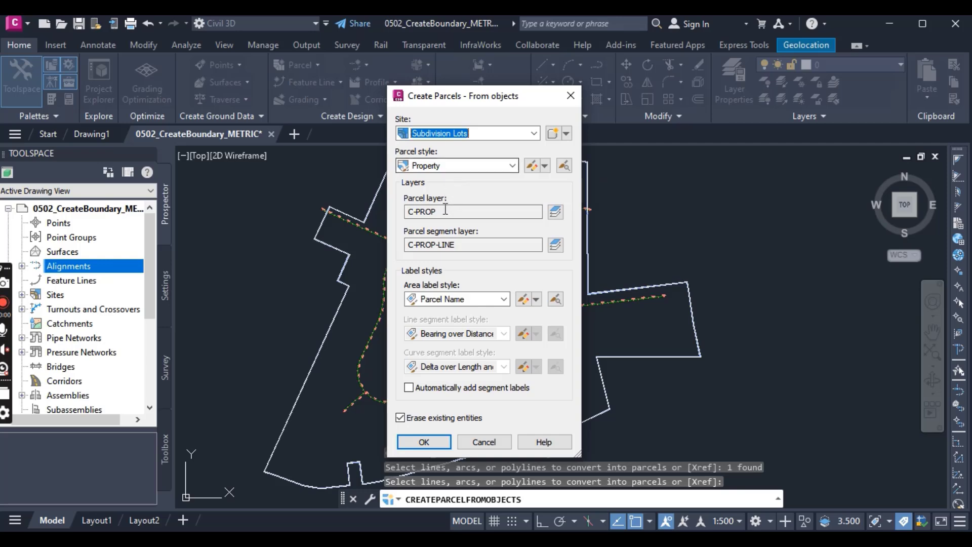
pyautogui.click(443, 300)
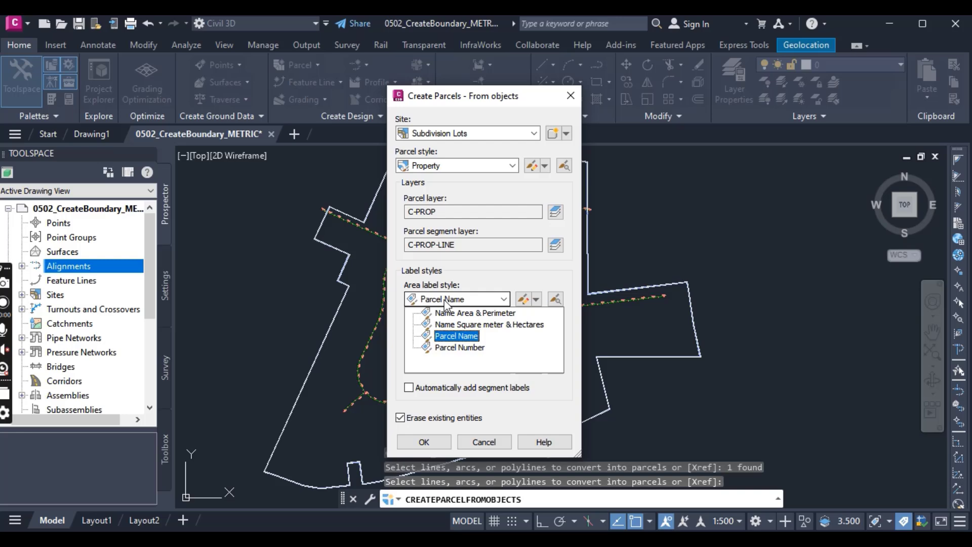
pyautogui.click(455, 324)
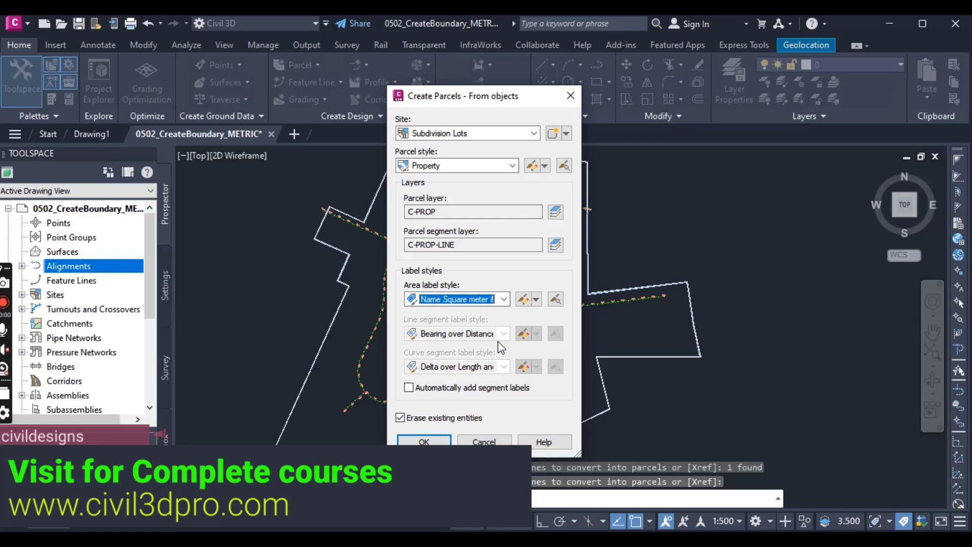
pyautogui.click(424, 442)
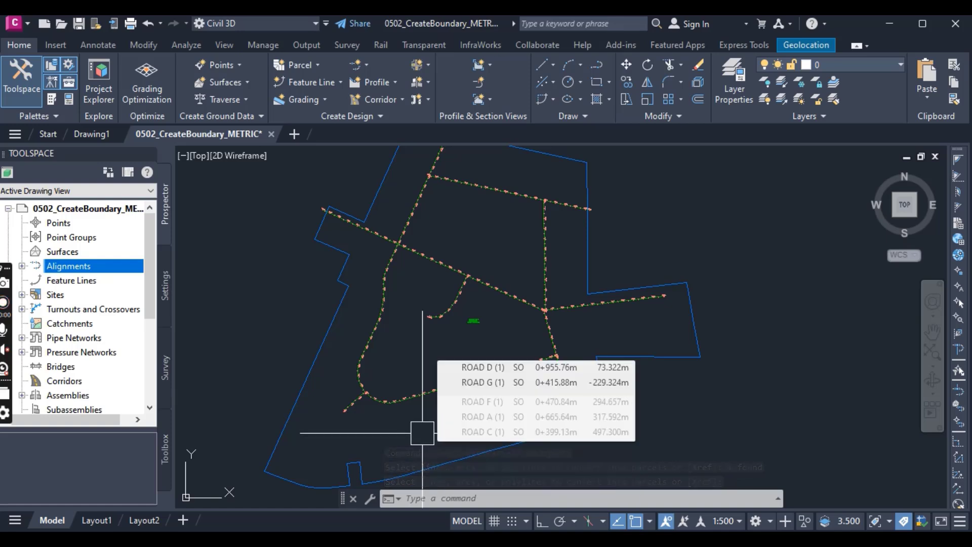
pyautogui.scroll(5, 512, 329)
pyautogui.scroll(-5, 497, 341)
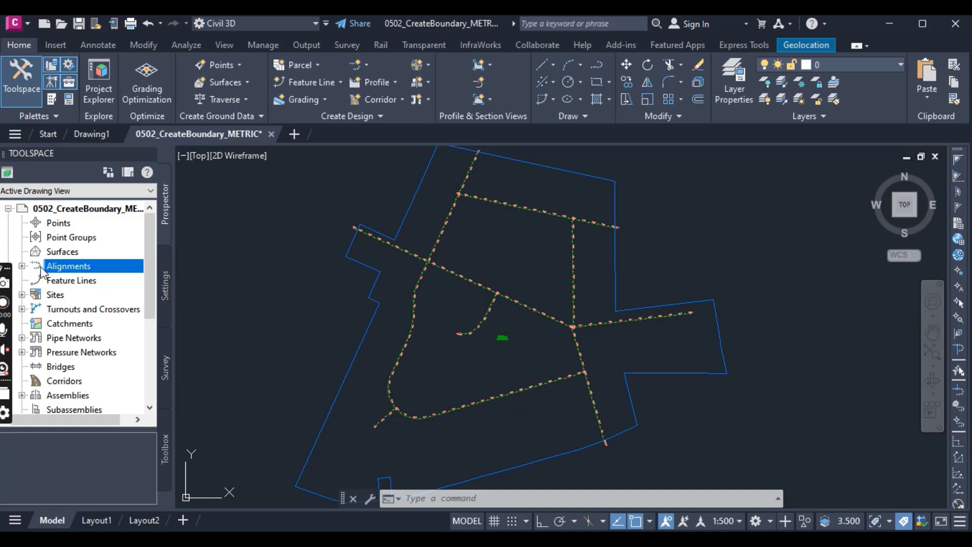
pyautogui.click(23, 266)
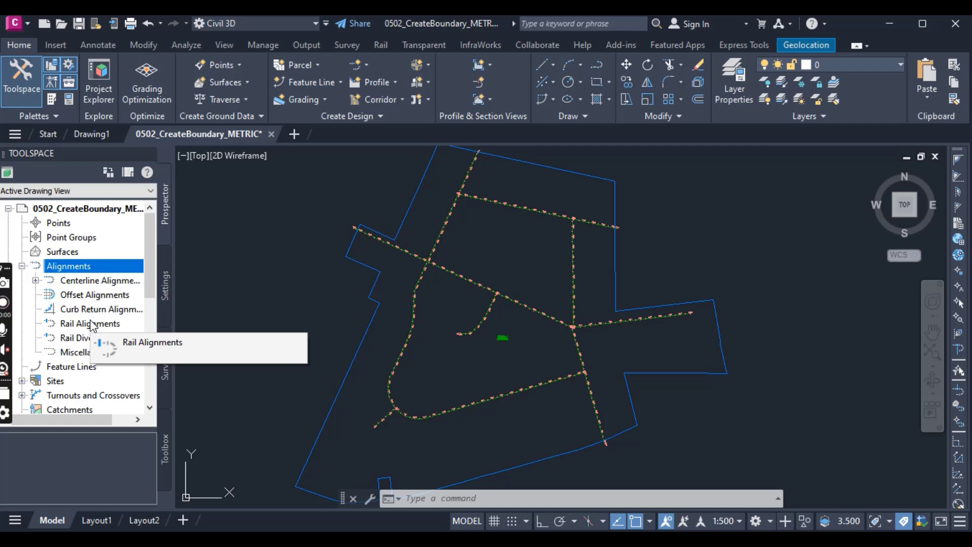
pyautogui.click(36, 280)
pyautogui.click(35, 281)
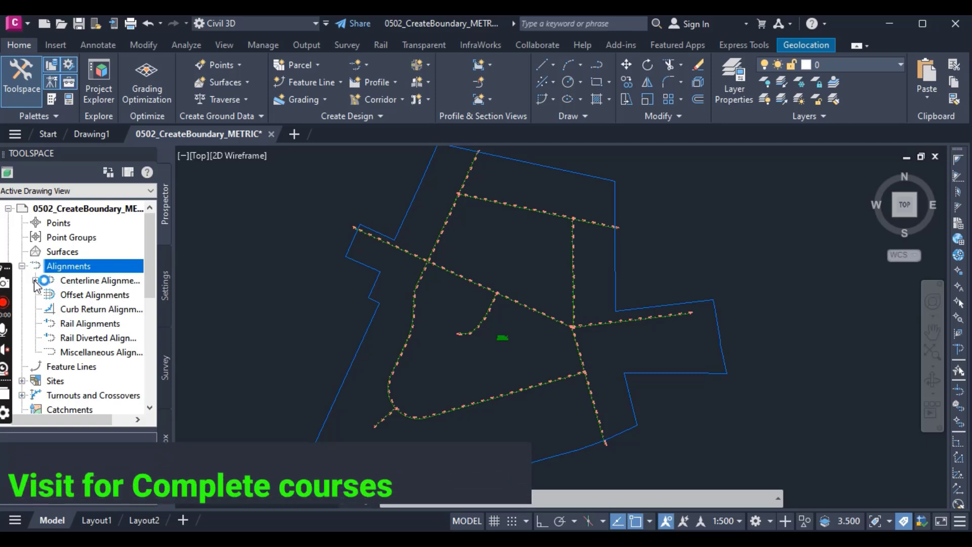
pyautogui.rightClick(83, 267)
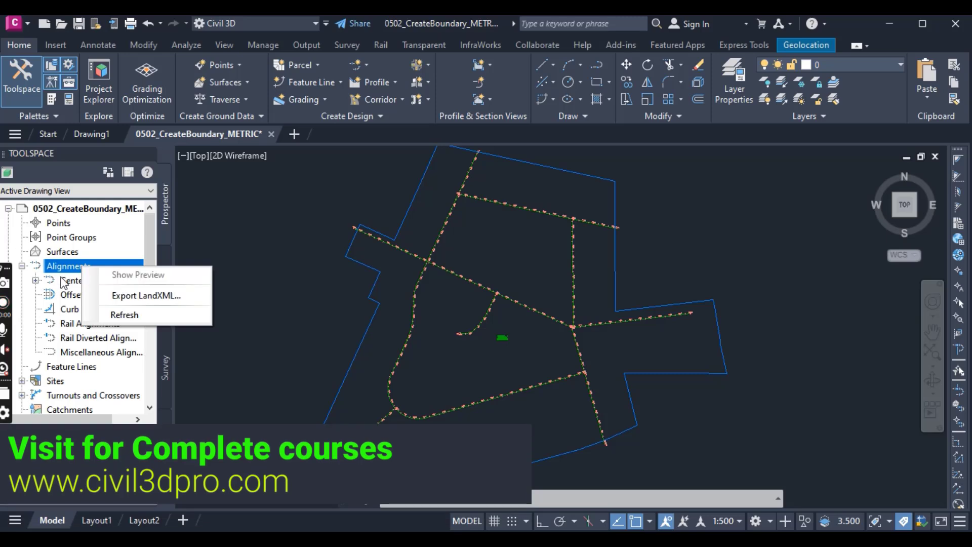
pyautogui.click(22, 266)
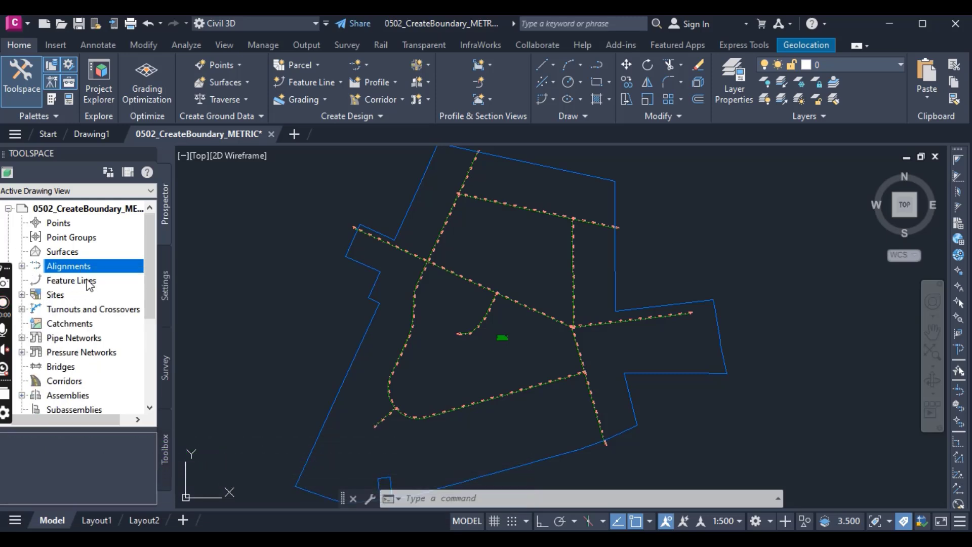
# Move all centerline alignments, ROAD A (1) through ROAD H (1), to the Subdivision Lots site.
pyautogui.click(22, 266)
pyautogui.click(90, 284)
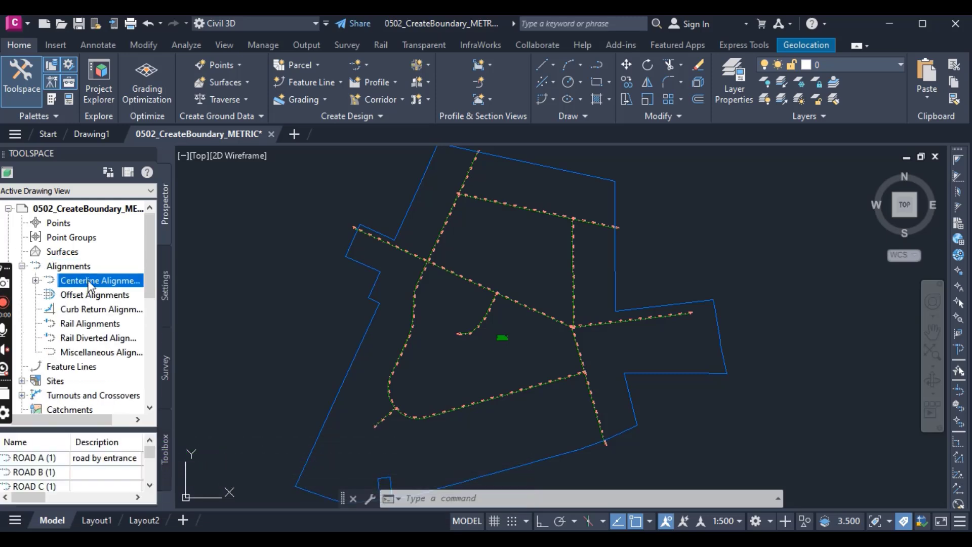
pyautogui.rightClick(87, 280)
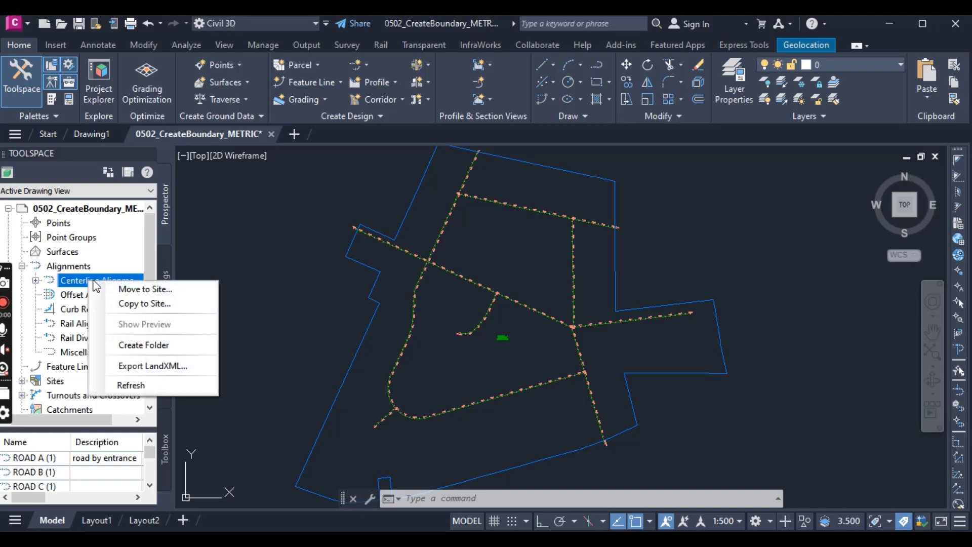
pyautogui.click(130, 289)
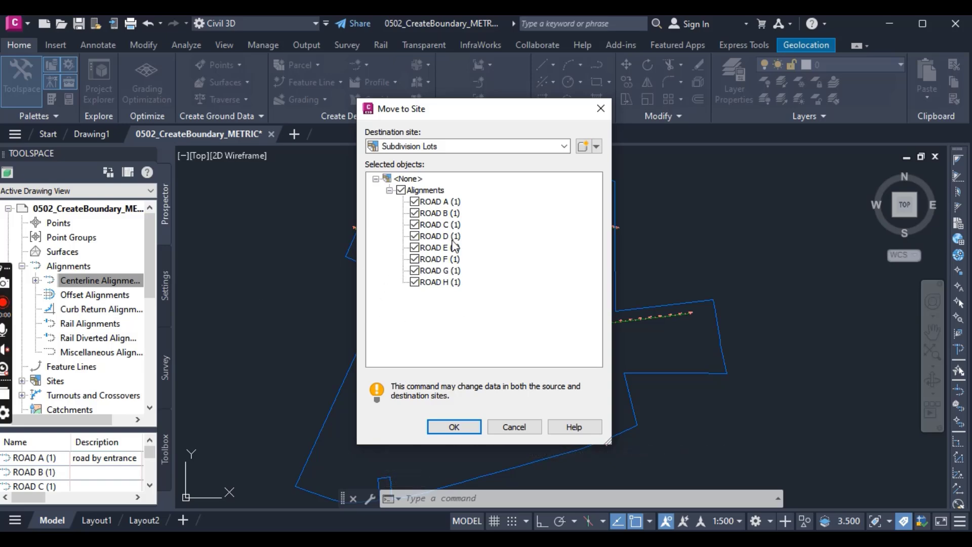
pyautogui.click(466, 147)
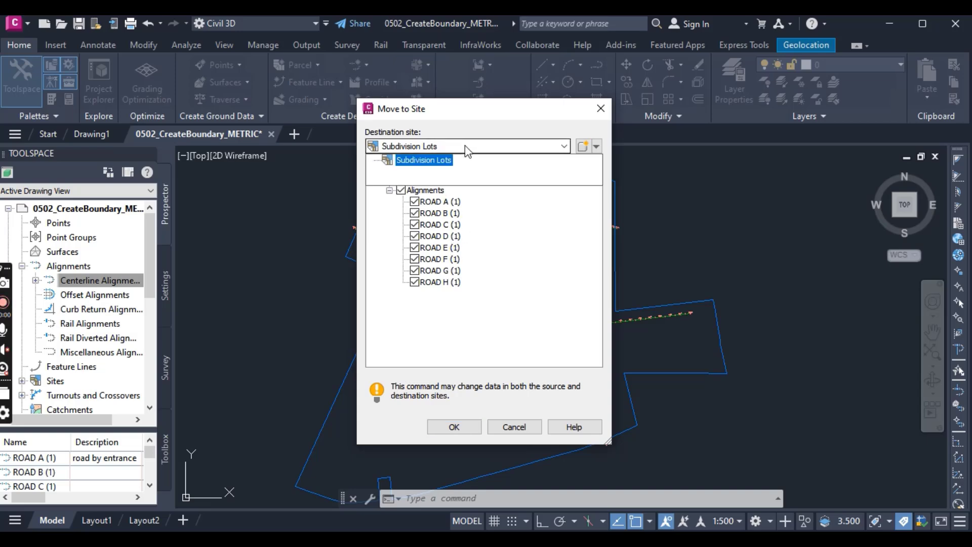
pyautogui.click(467, 151)
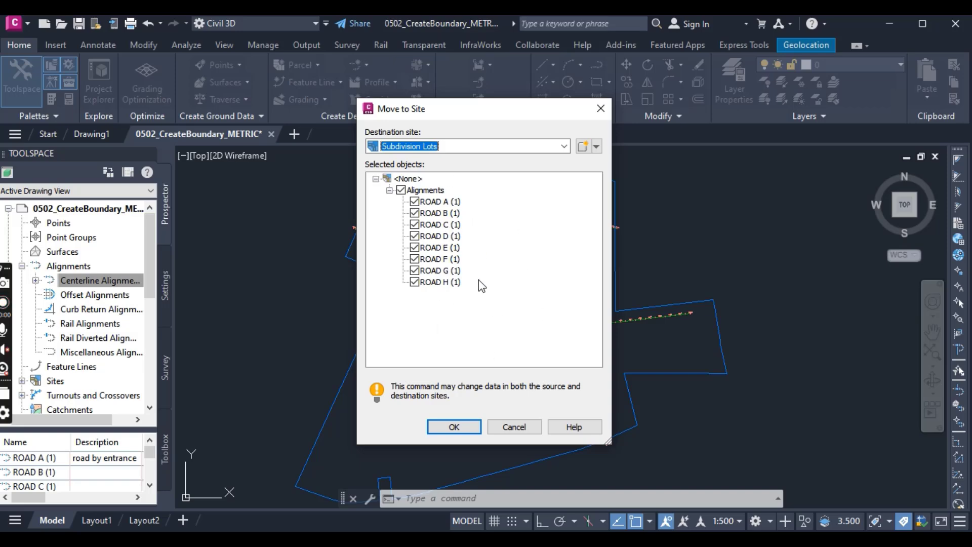
pyautogui.click(462, 429)
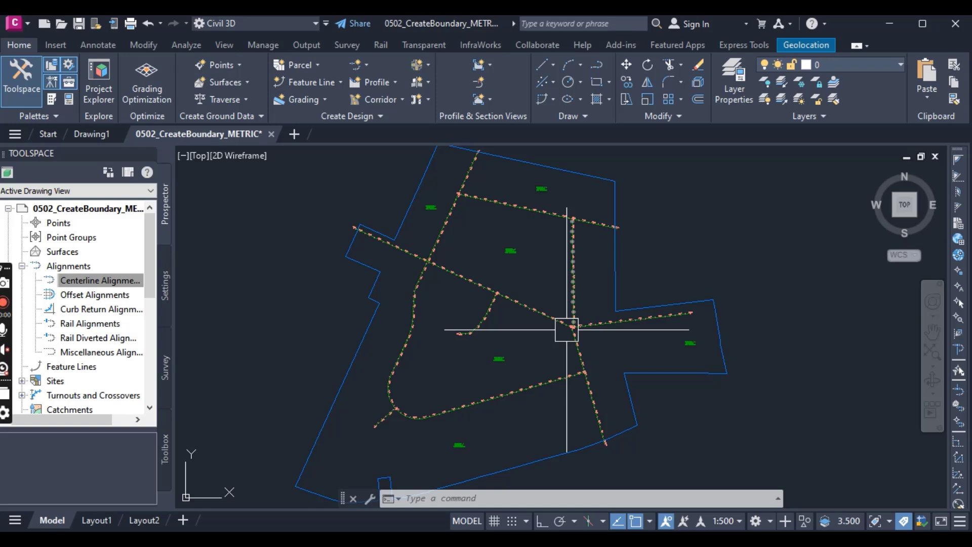
# Examine how the road alignments divide the site boundary into parcels and inspect the parcel area labels.
pyautogui.scroll(2, 521, 228)
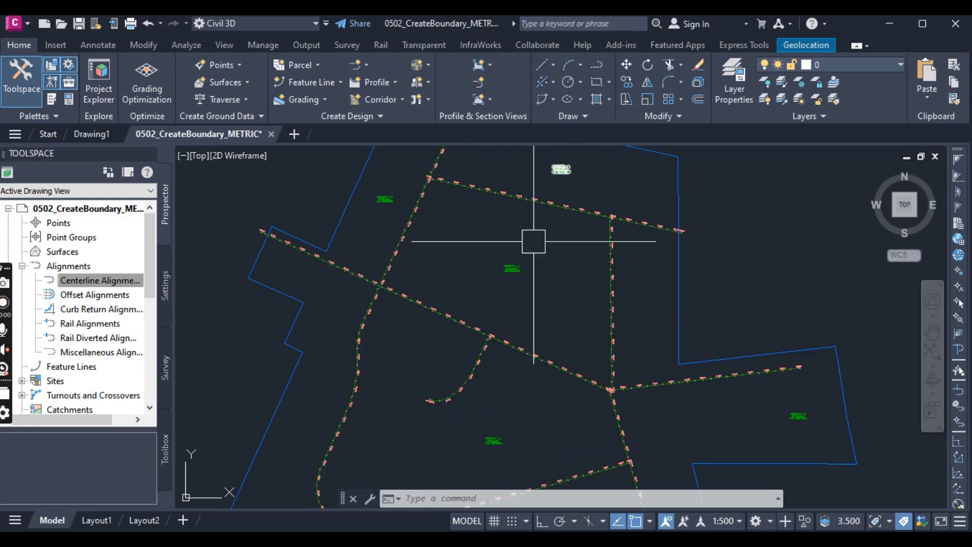
pyautogui.scroll(-2, 707, 358)
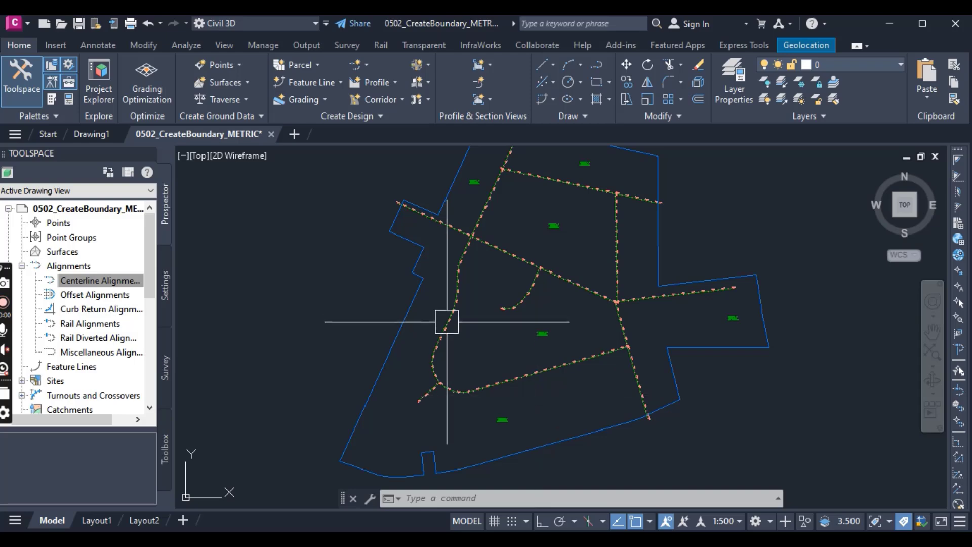
pyautogui.scroll(-1, 467, 357)
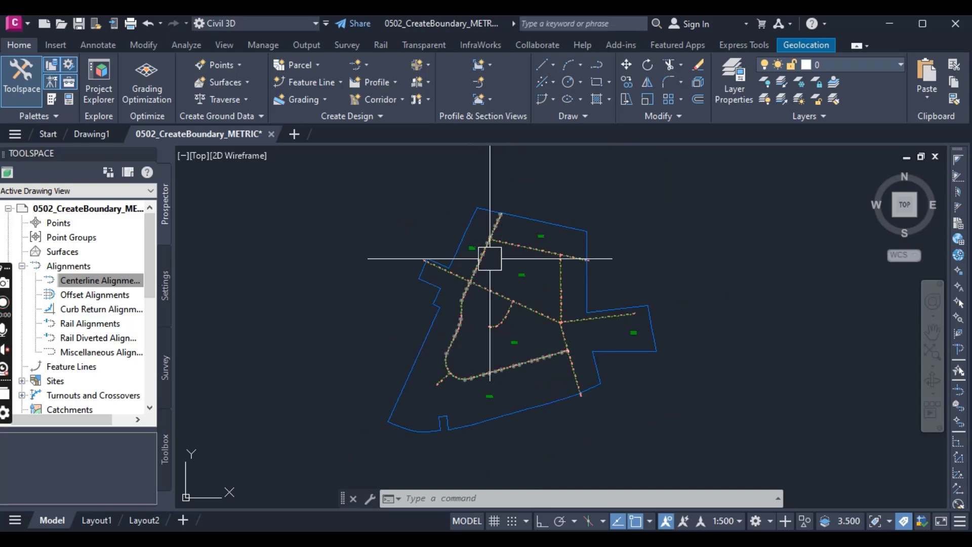
pyautogui.scroll(4, 488, 256)
pyautogui.scroll(4, 446, 274)
pyautogui.scroll(-4, 434, 269)
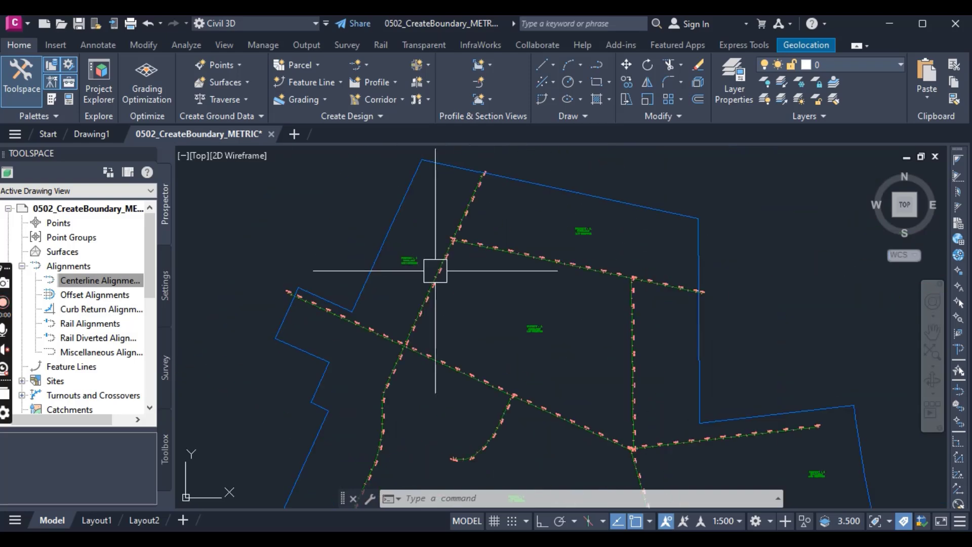
pyautogui.scroll(-2, 447, 283)
pyautogui.moveTo(485, 281); pyautogui.dragTo(497, 244, button='middle')
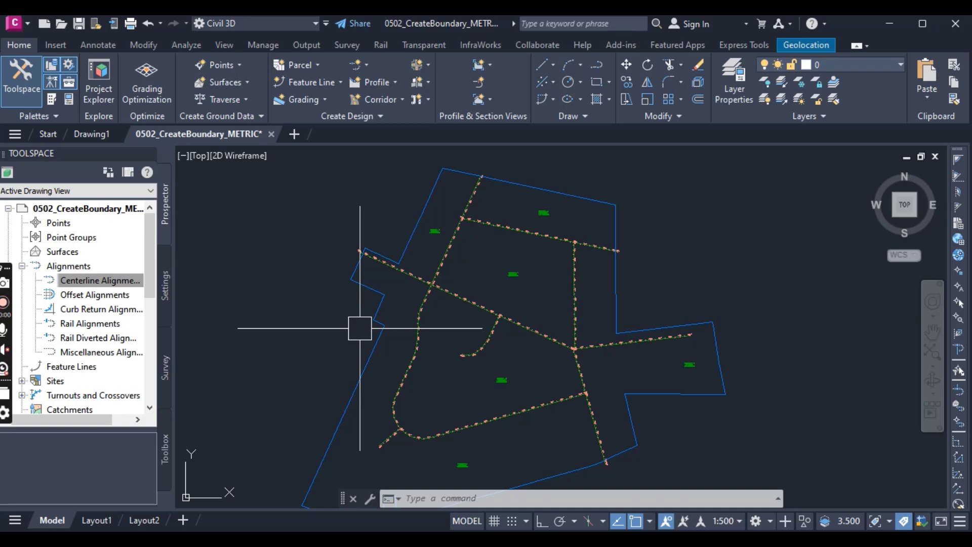
pyautogui.scroll(2, 497, 394)
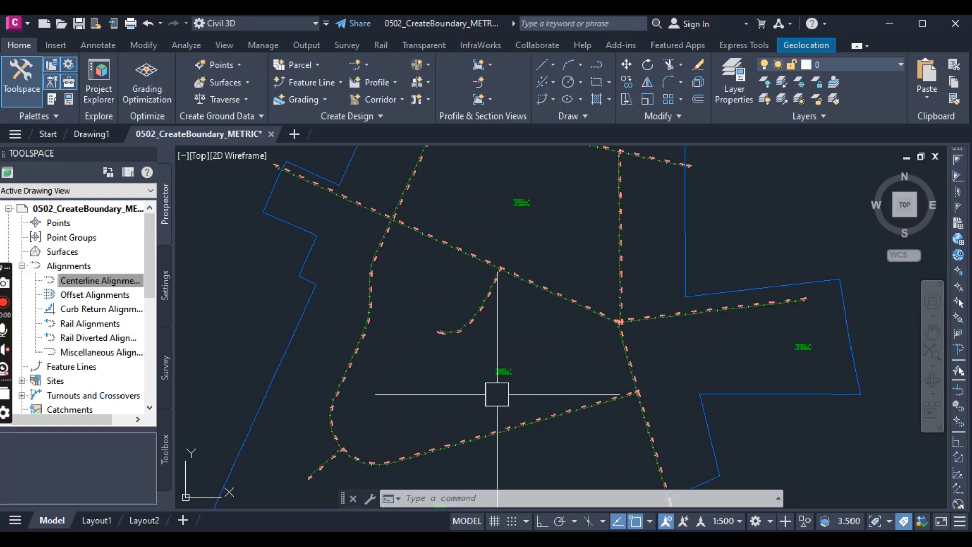
pyautogui.scroll(10, 497, 389)
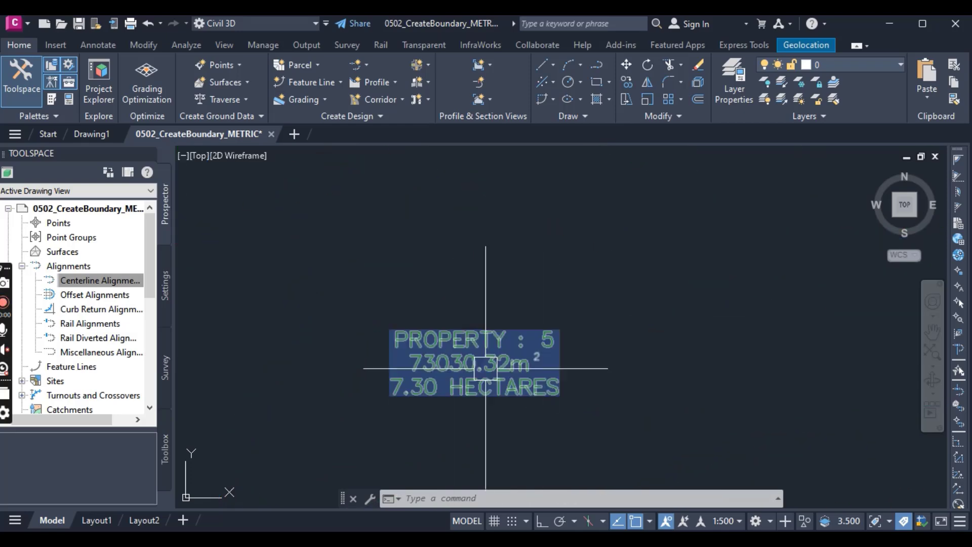
pyautogui.scroll(-10, 486, 368)
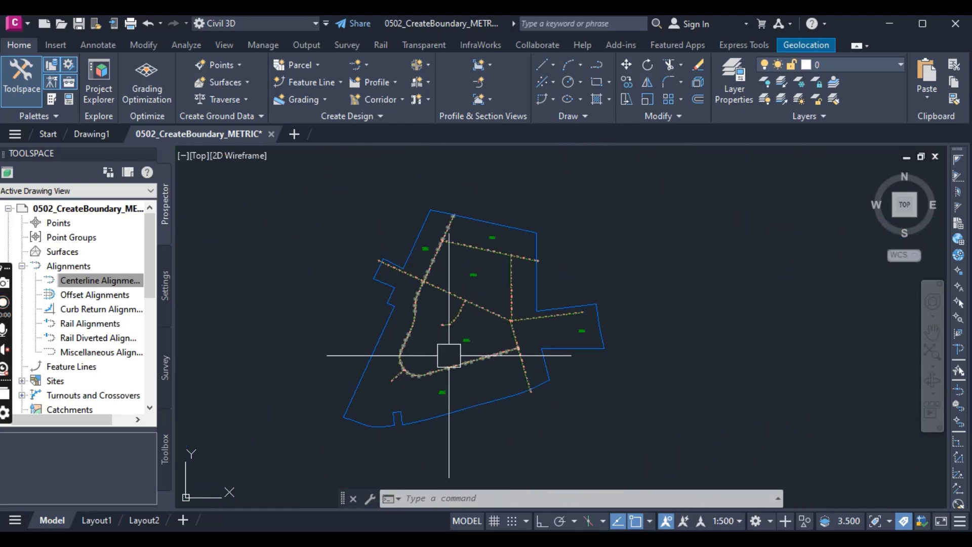
pyautogui.moveTo(449, 356)
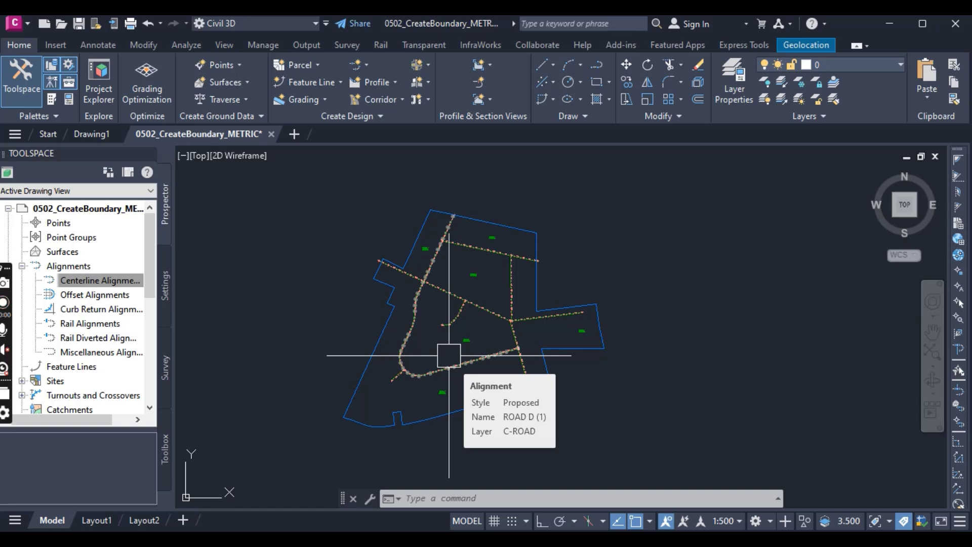